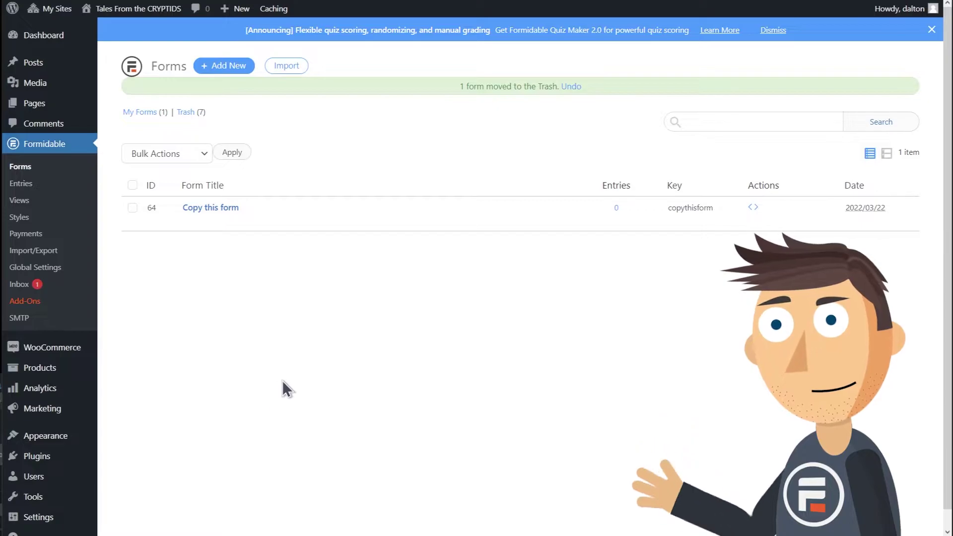
- Find the Create WordPress Post template with a 'post' search and create a form from it
left_click(246, 71)
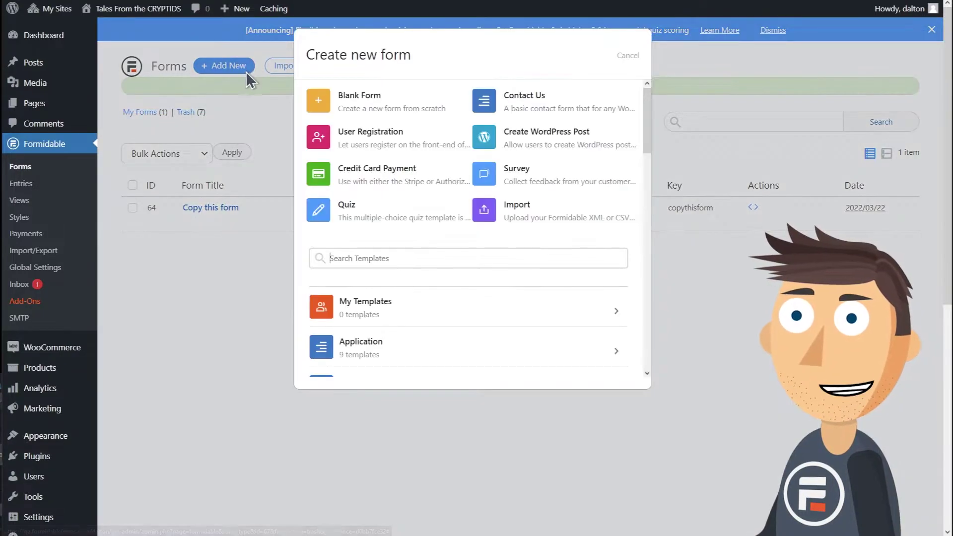
left_click(391, 258)
type("po")
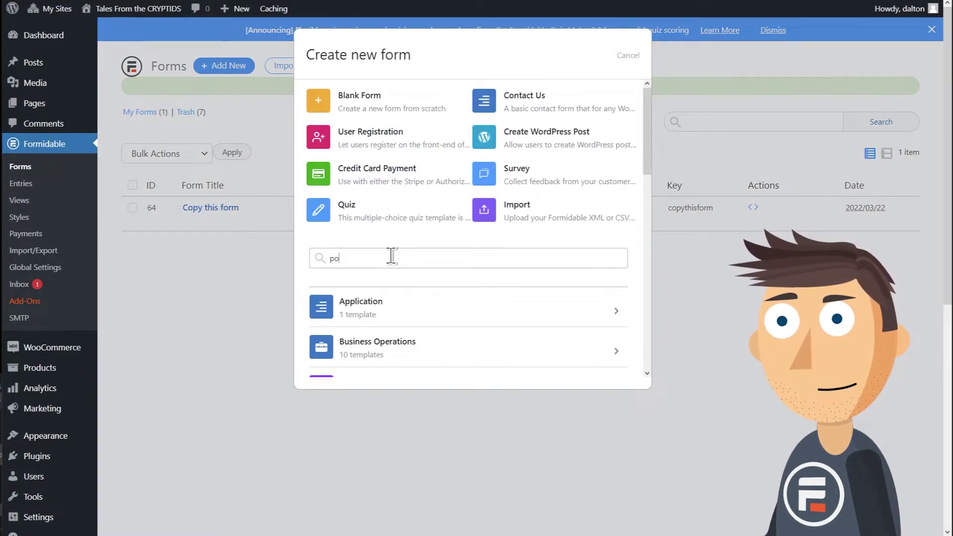
type("st")
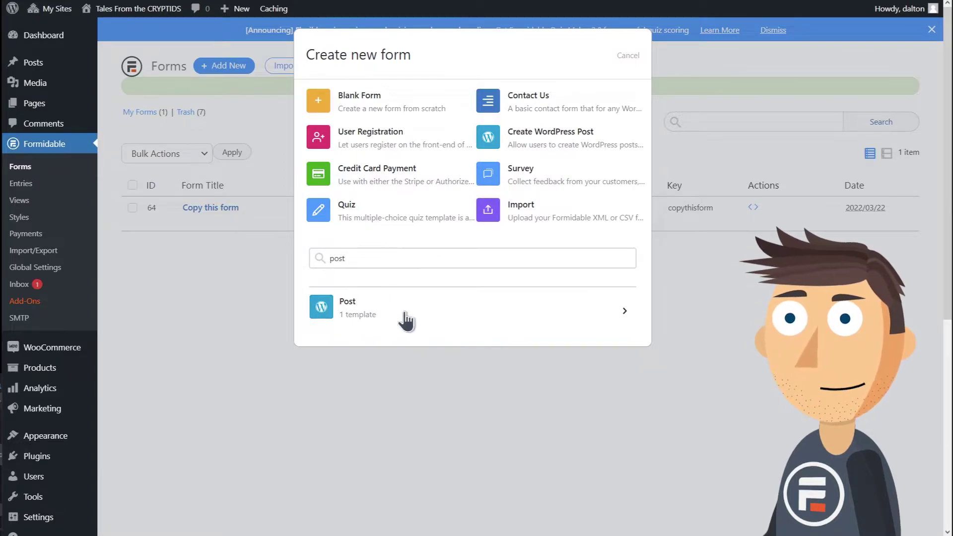
left_click(406, 320)
left_click(615, 341)
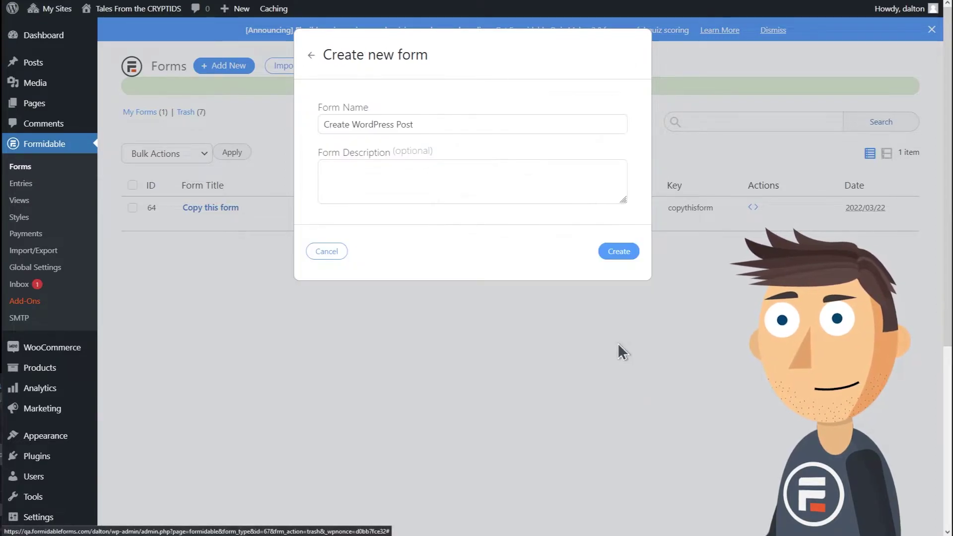
left_click(612, 251)
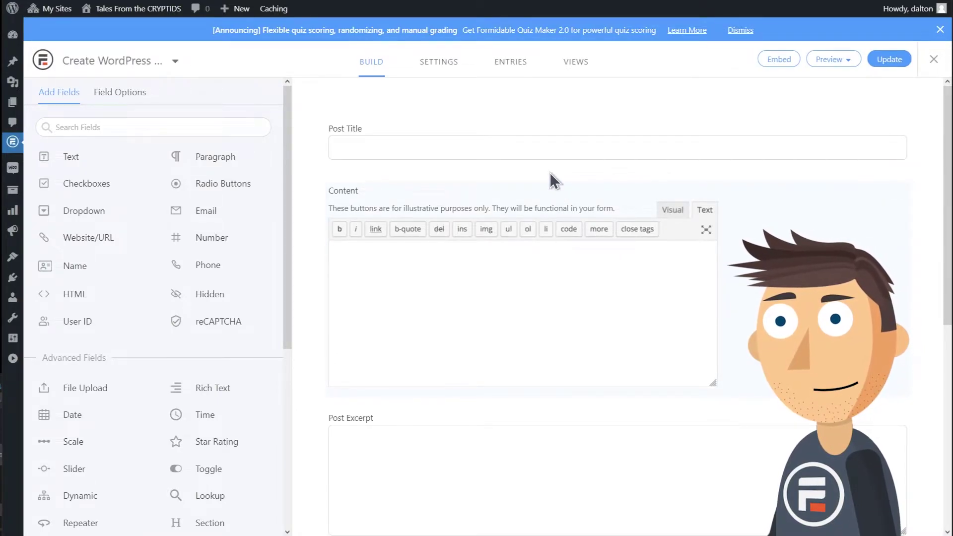
scroll(550, 172, "down", 2)
scroll(608, 313, "down", 2)
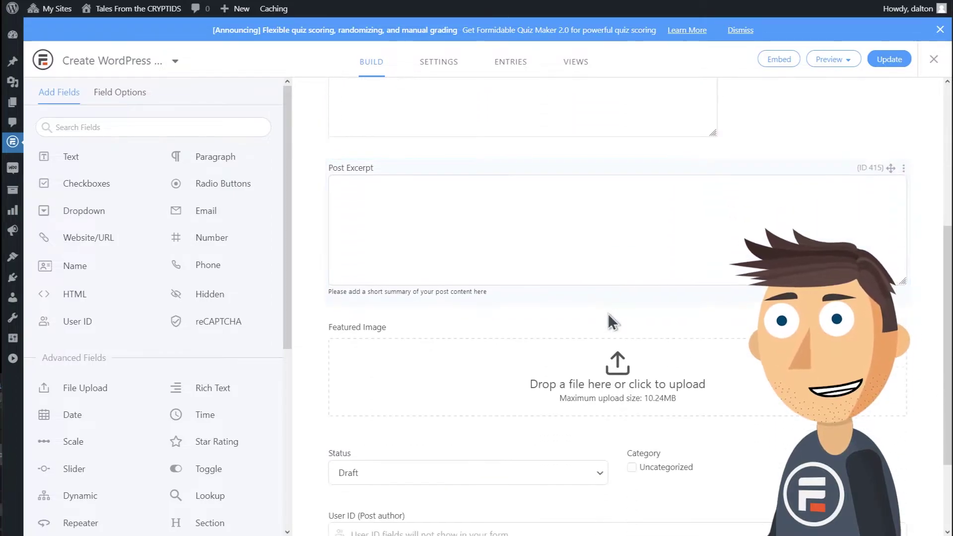
scroll(659, 330, "down", 2)
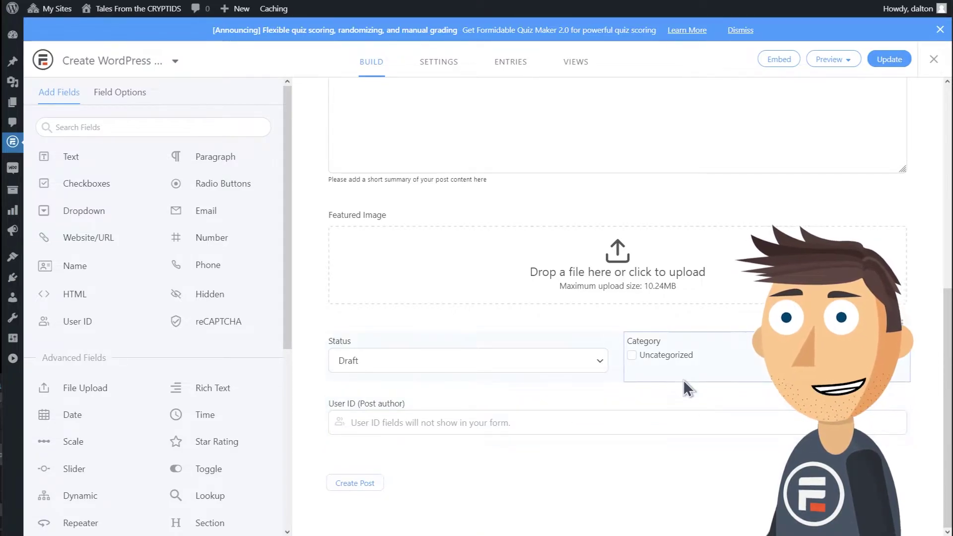
- Expand the Create Wordpress Post action under the form's Actions & Notifications settings
left_click(452, 74)
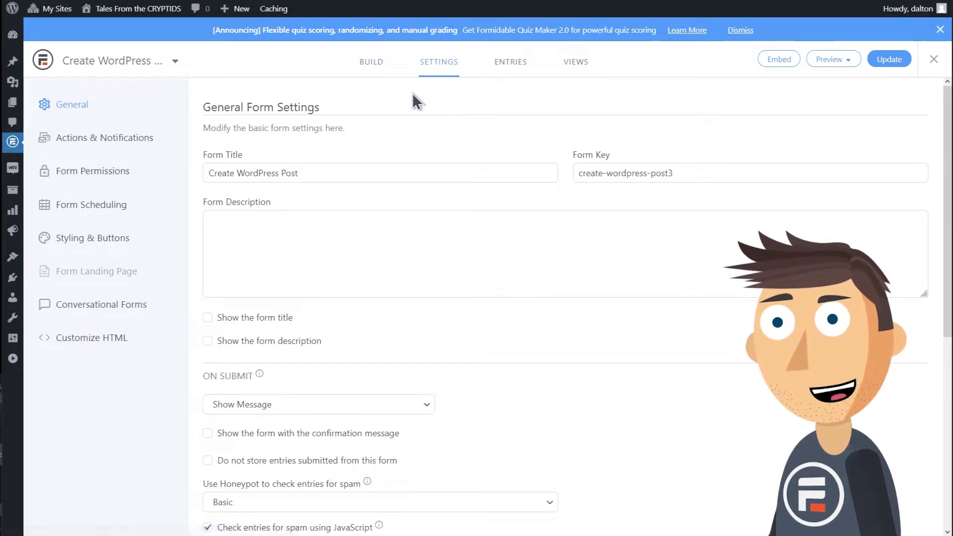
left_click(128, 145)
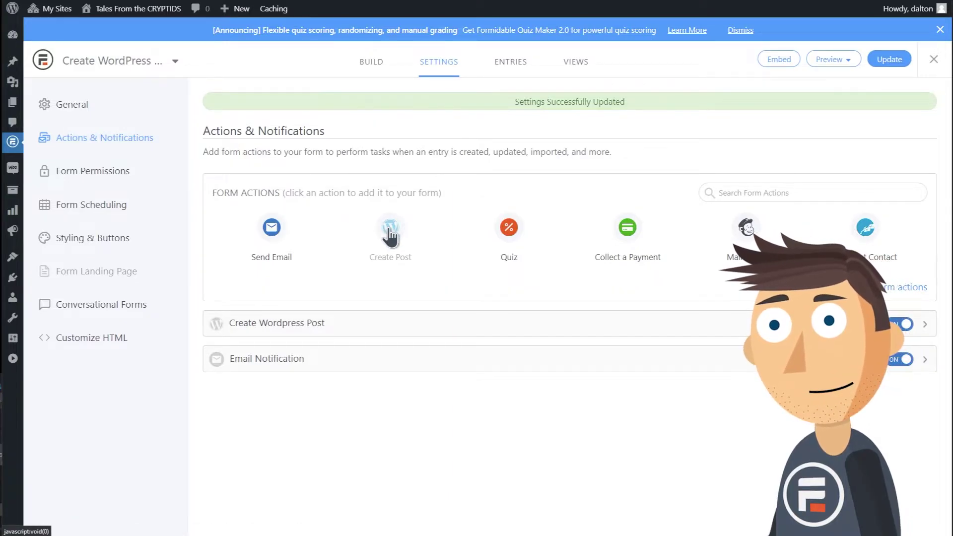
left_click(410, 330)
scroll(601, 347, "down", 3)
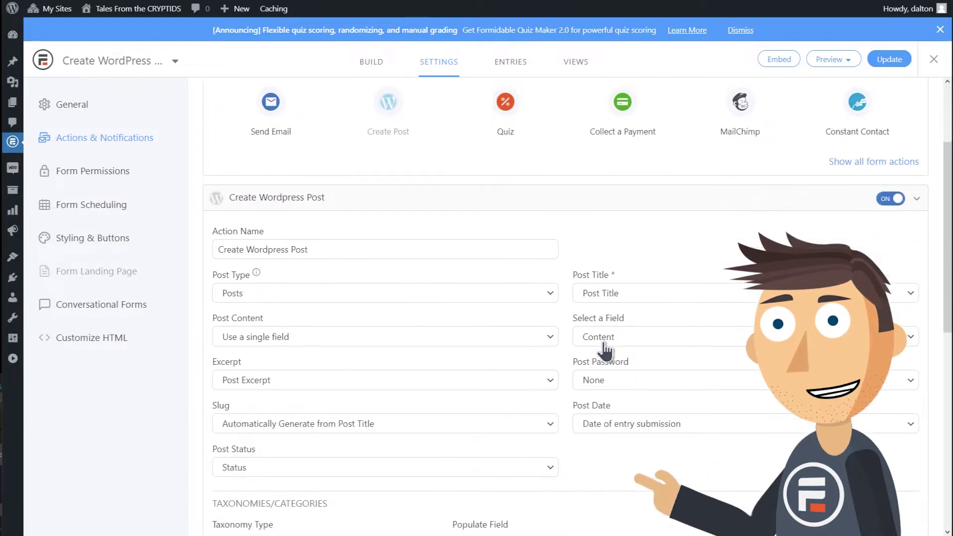
scroll(604, 349, "down", 2)
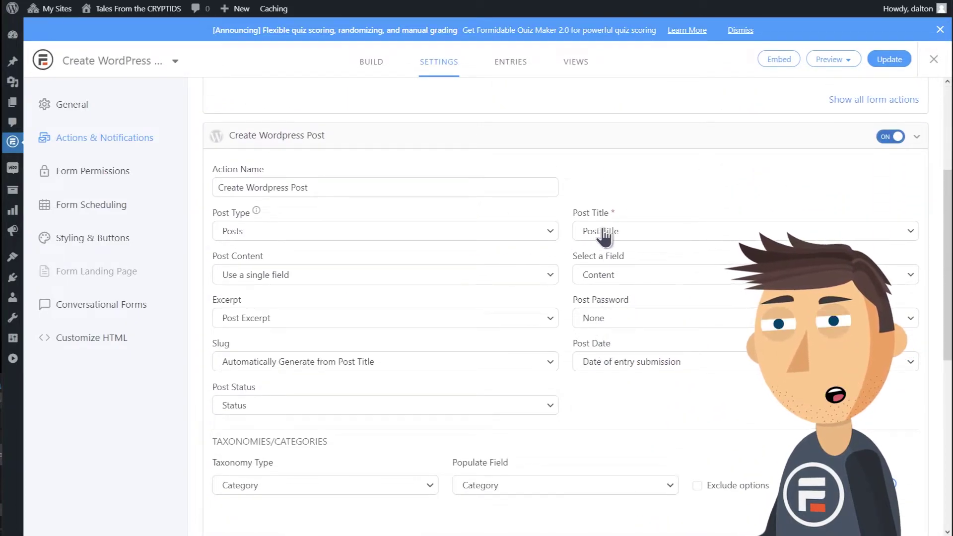
- Switch the post content to Customize Content with a new view, ready for editing
left_click(433, 276)
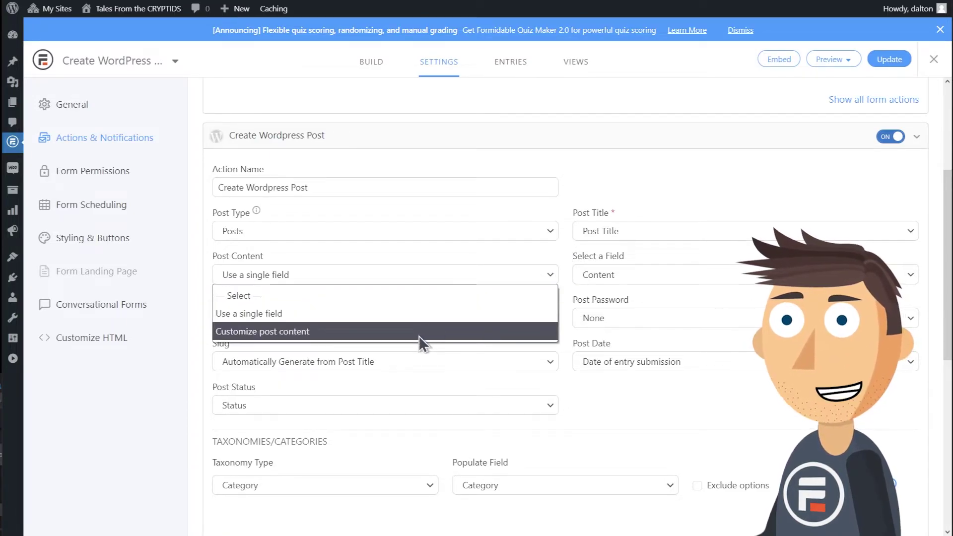
left_click(418, 336)
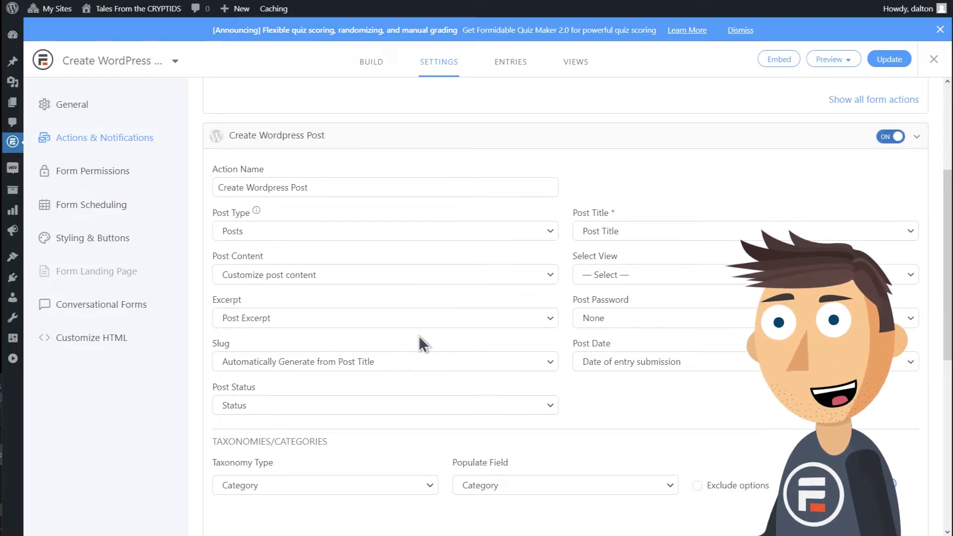
left_click(663, 280)
left_click(660, 313)
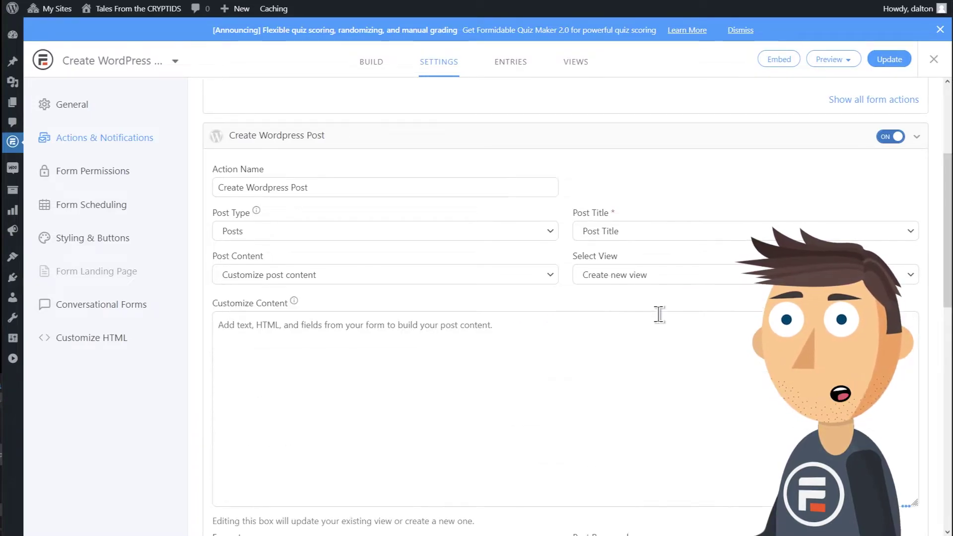
left_click(586, 334)
scroll(586, 334, "down", 2)
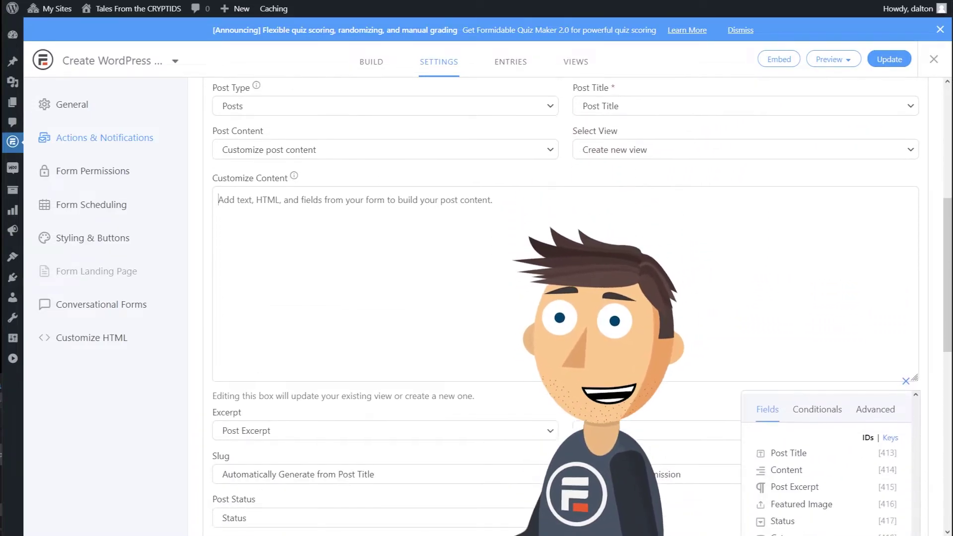
scroll(585, 334, "down", 1)
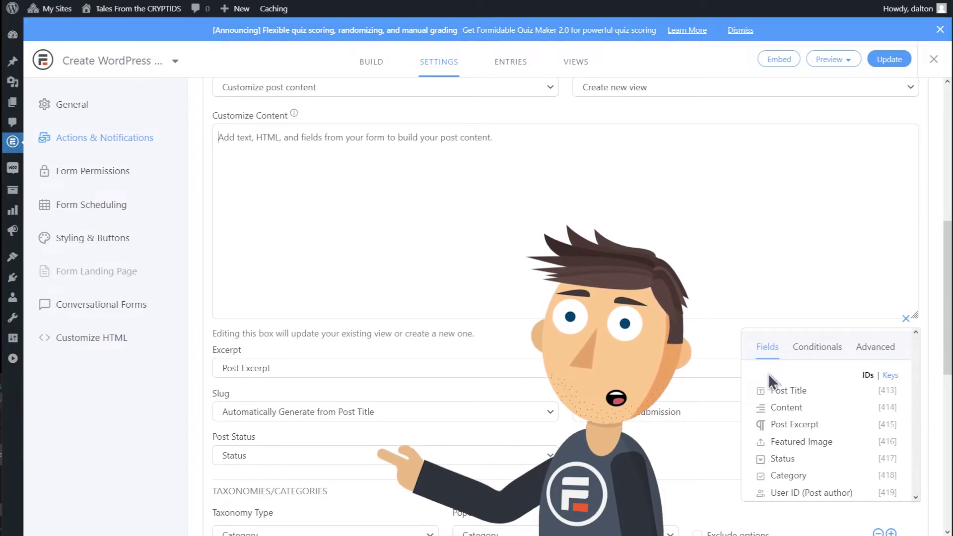
- Insert User ID [419] and Content [414] on separate lines, leaving the excerpt unchanged
left_click(796, 492)
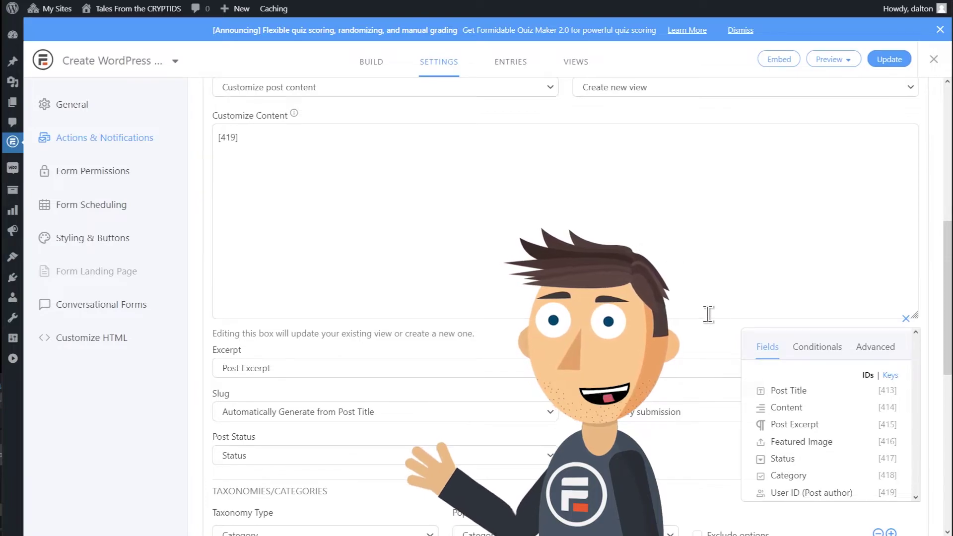
left_click(783, 408)
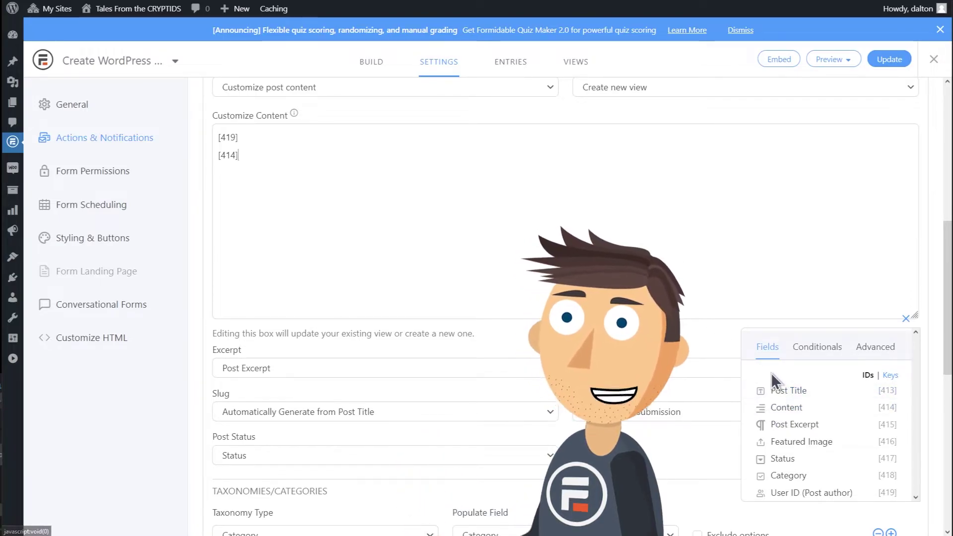
left_click(414, 373)
left_click(470, 350)
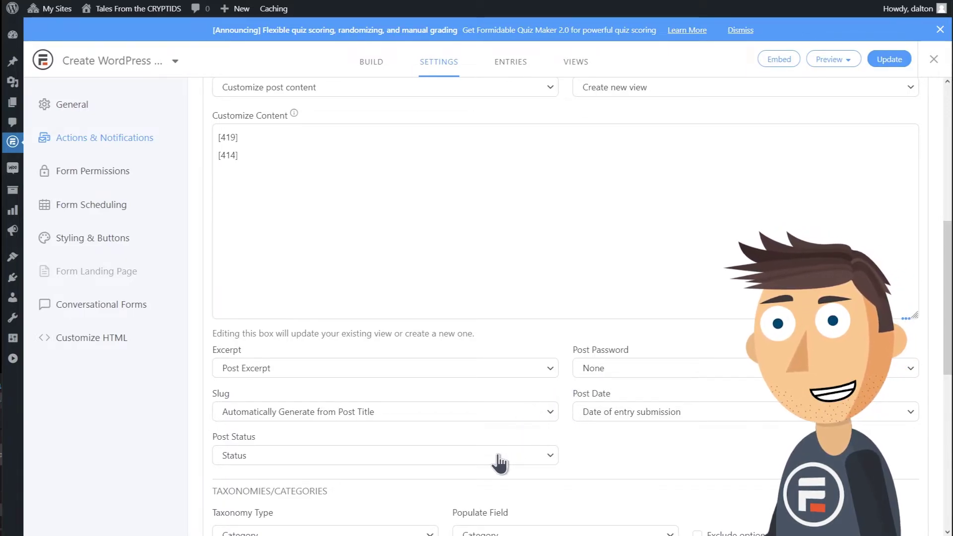
scroll(506, 459, "down", 3)
scroll(481, 346, "down", 3)
- Set Post Status to Automatically Publish and save the form settings
left_click(447, 211)
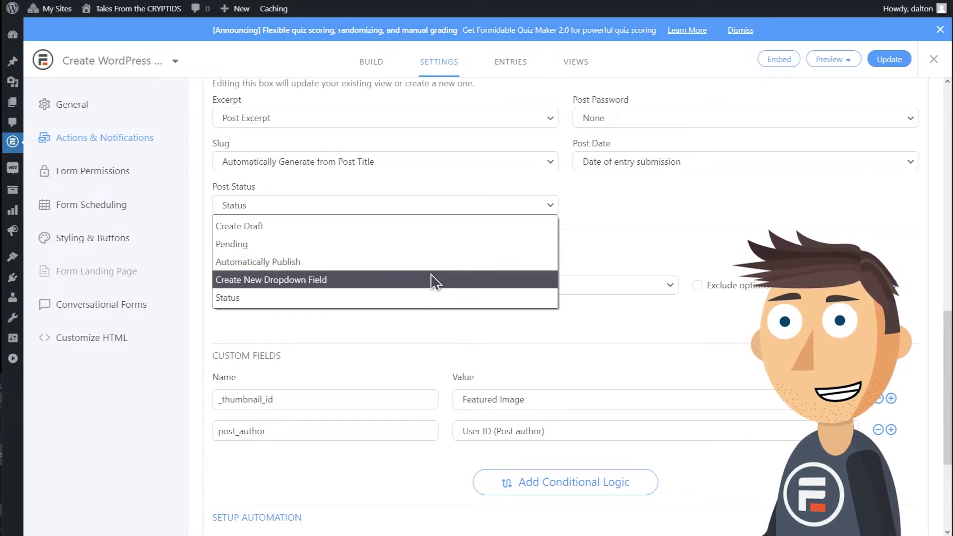
left_click(428, 262)
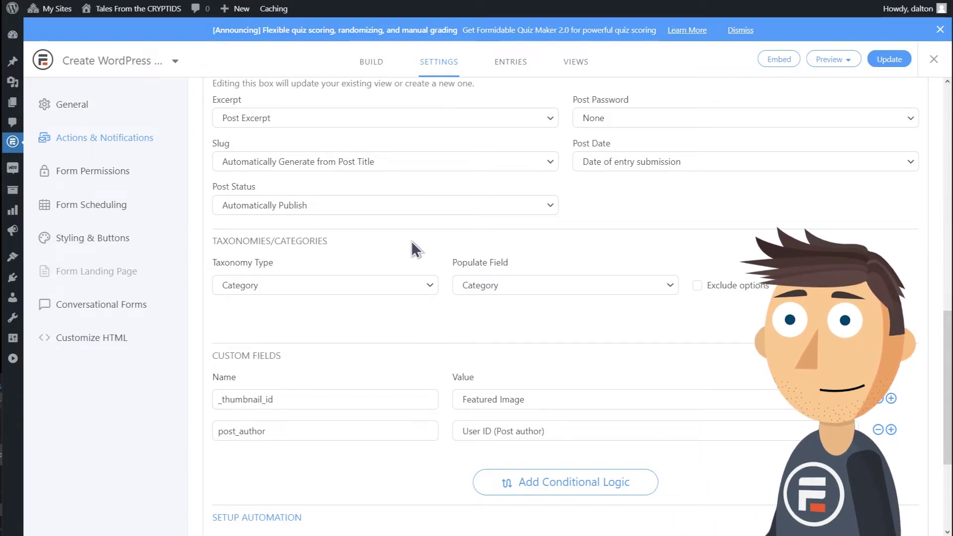
left_click(893, 60)
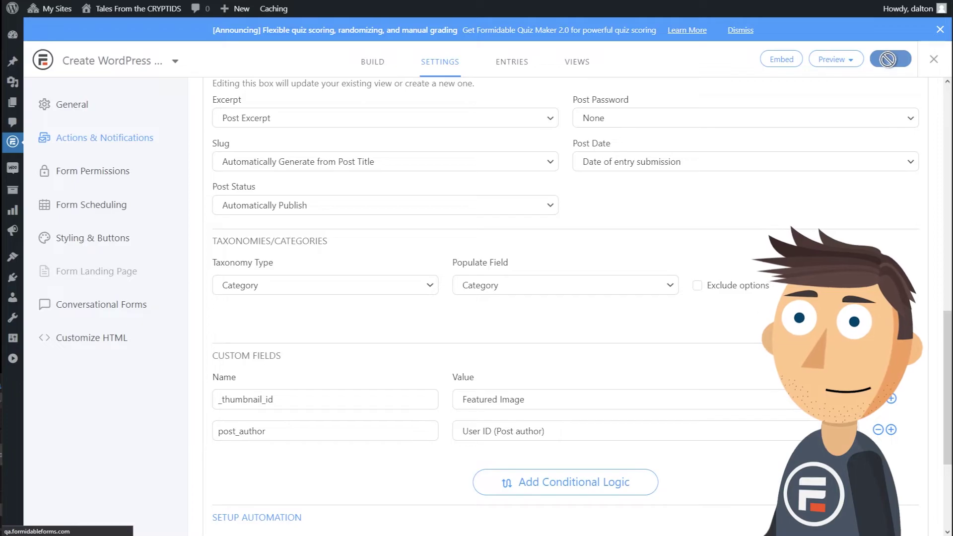
- Add a test entry with Post Title 'Bigfoot' and the pasted story as Content
left_click(512, 61)
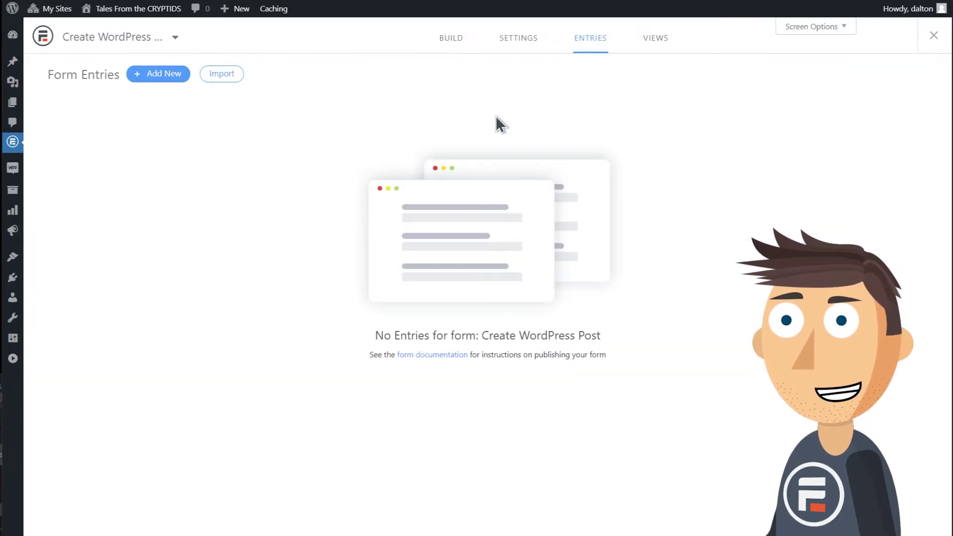
left_click(158, 84)
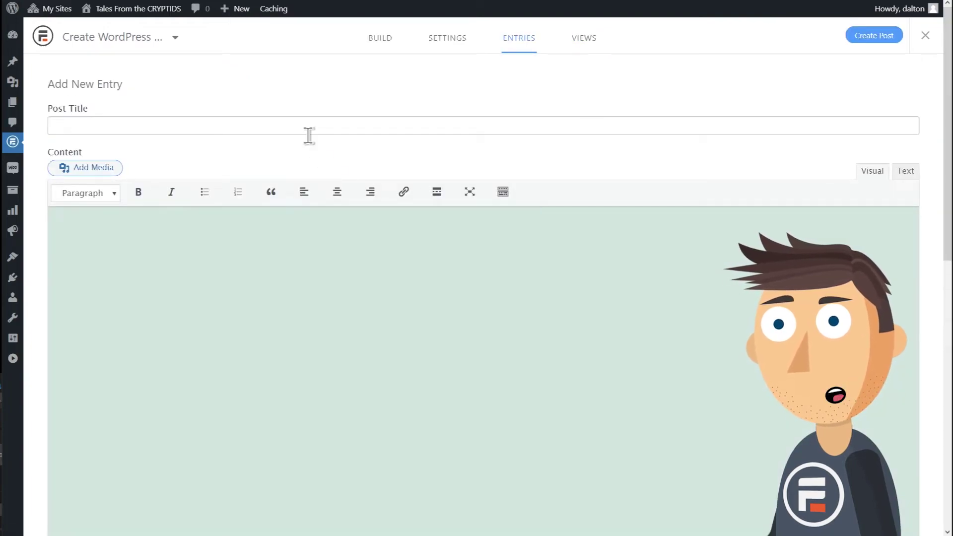
left_click(308, 131)
type("Bigfoot")
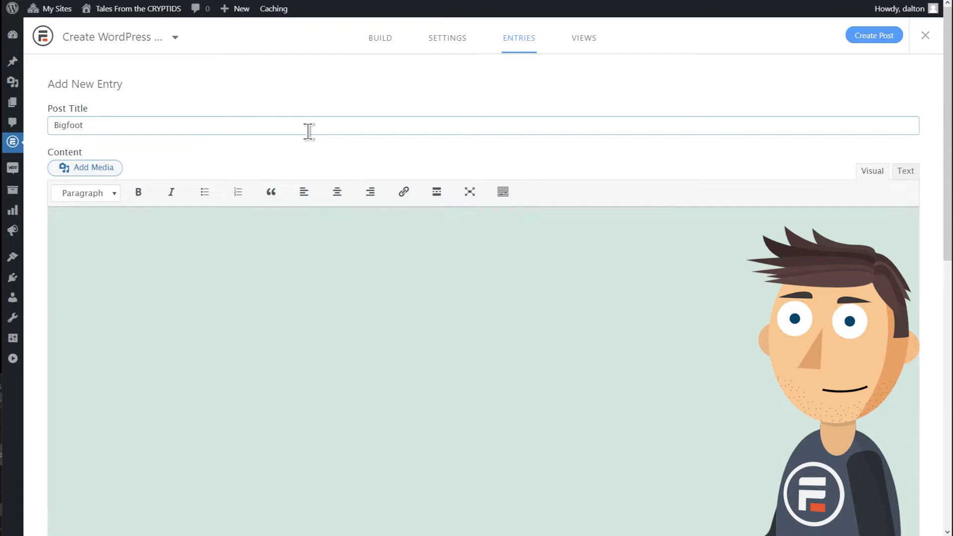
left_click(280, 295)
type("I tried to call him (caw caw) instead of them, him! this thing was 10-foot tall, he had beautiful hair i come out here, and rough talked him, and run him off and I said get away from here, git, git! and he went right back off that path again. he looked like he had six fingers on each hand.")
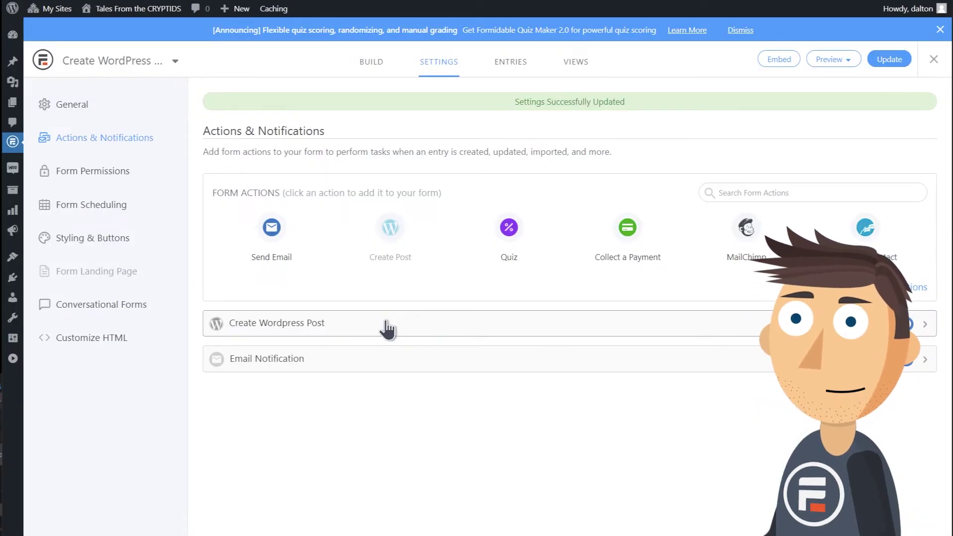
- Set the Create Wordpress Post action's Post Type to Pages and Post Parent to Contact Us
left_click(387, 328)
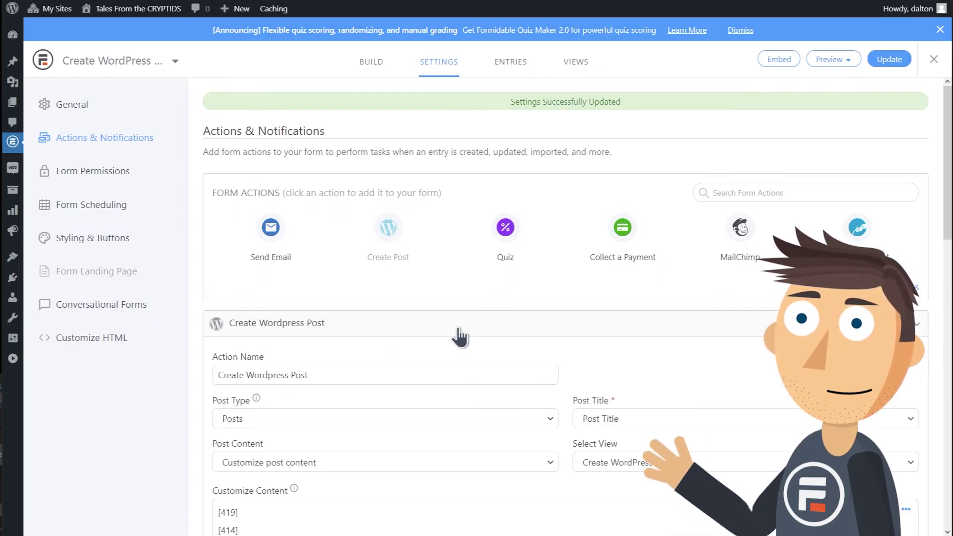
scroll(612, 361, "down", 3)
scroll(610, 357, "down", 1)
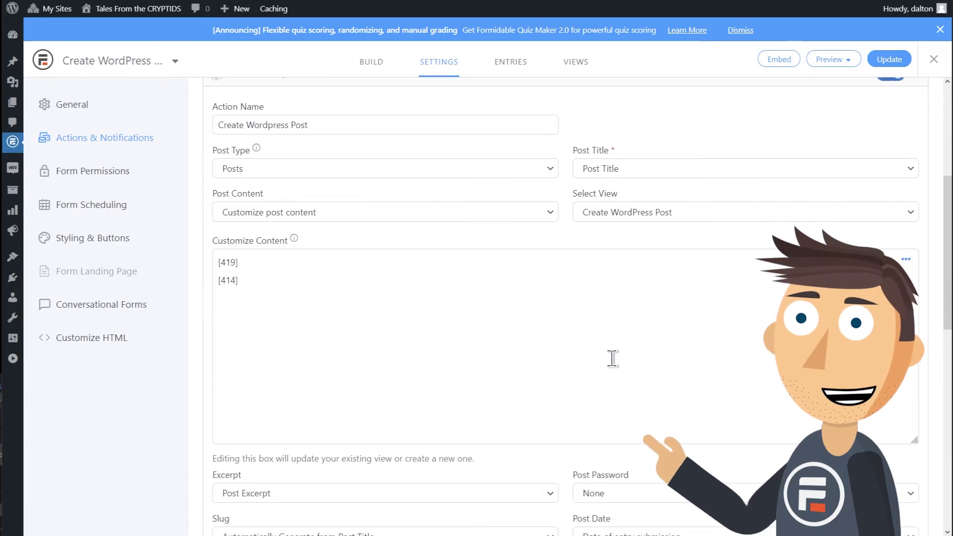
left_click(488, 176)
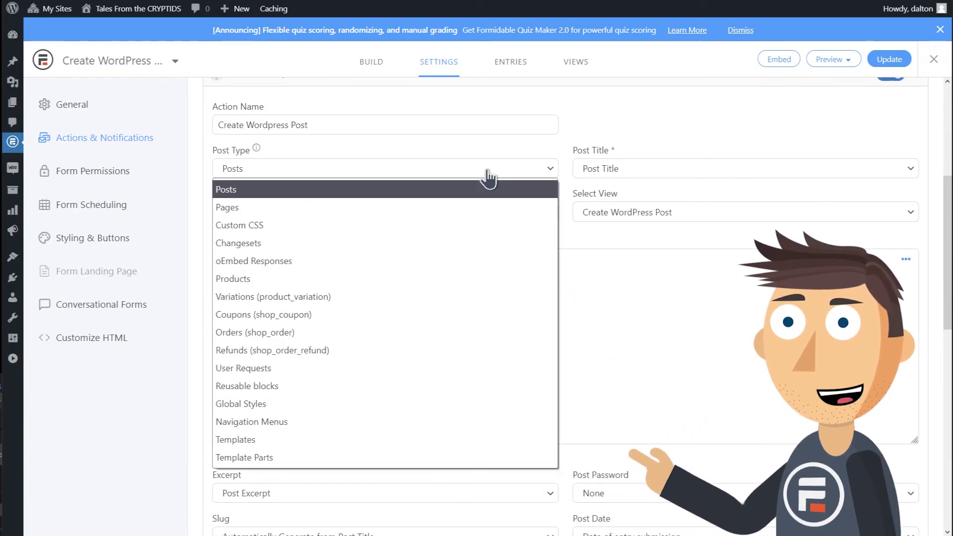
left_click(480, 207)
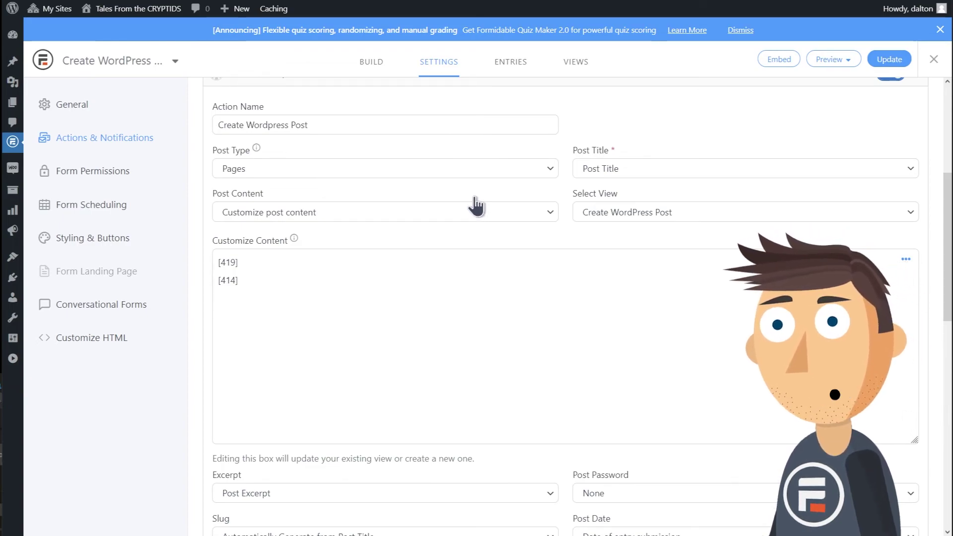
scroll(484, 212, "down", 3)
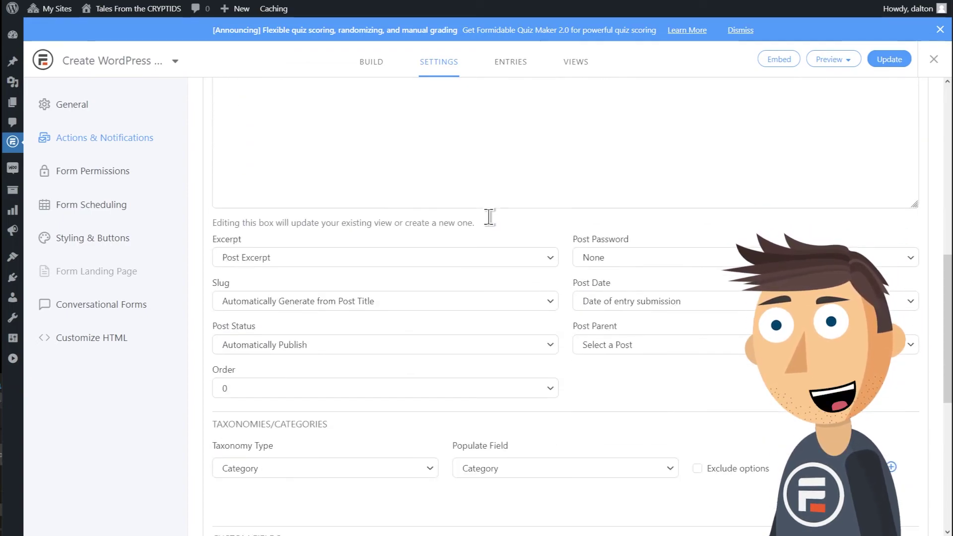
left_click(623, 335)
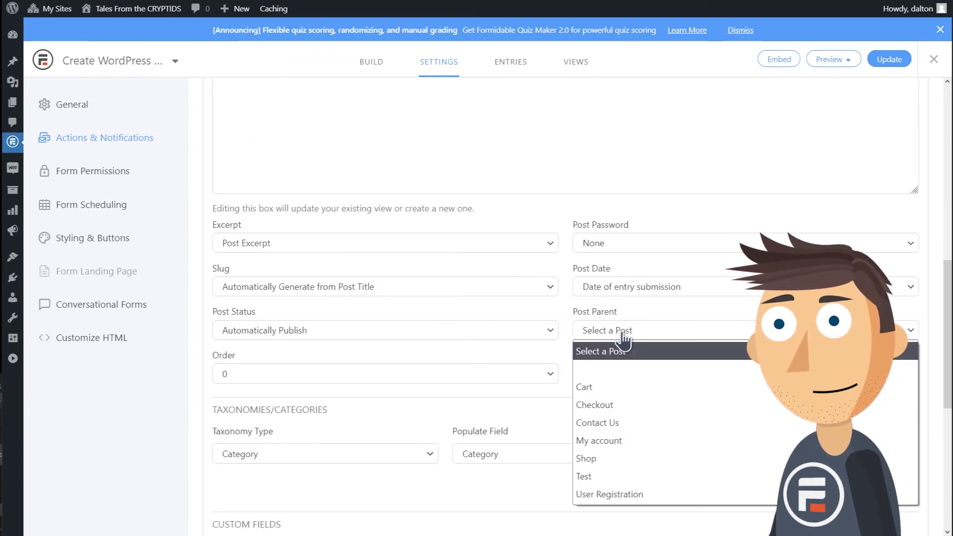
left_click(613, 425)
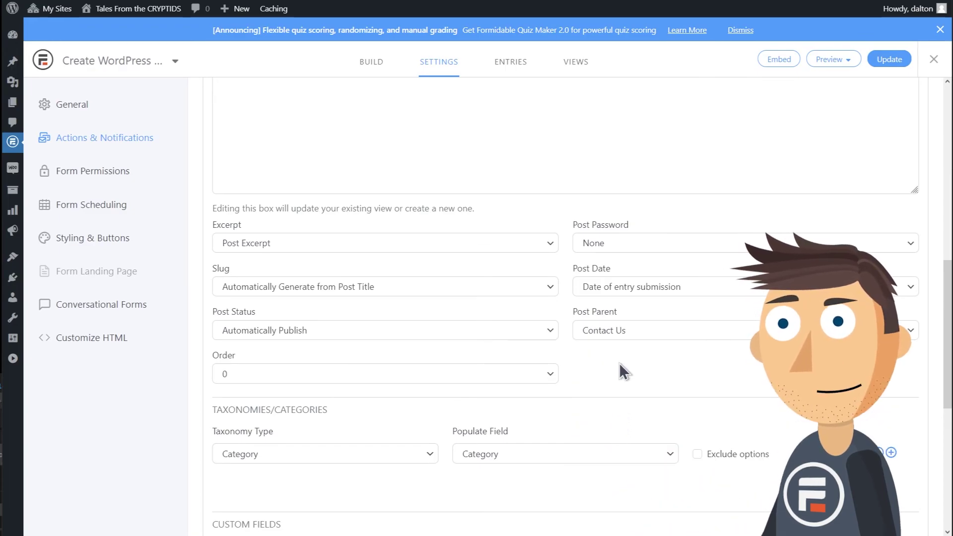